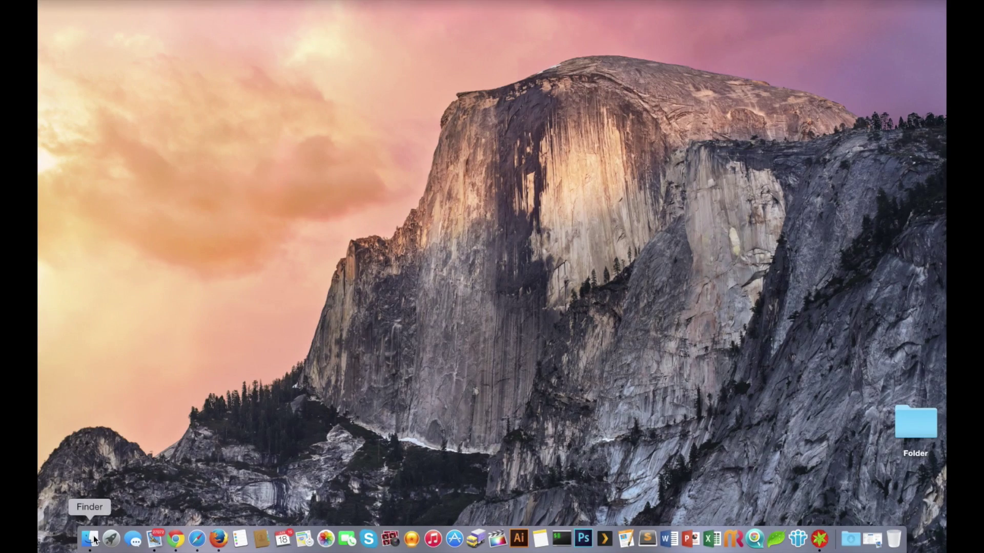
Launch Qfinder.app from Finder's Applications folder to scan for QNAP NAS devices
{"action": "left_click", "coordinate": [94, 539]}
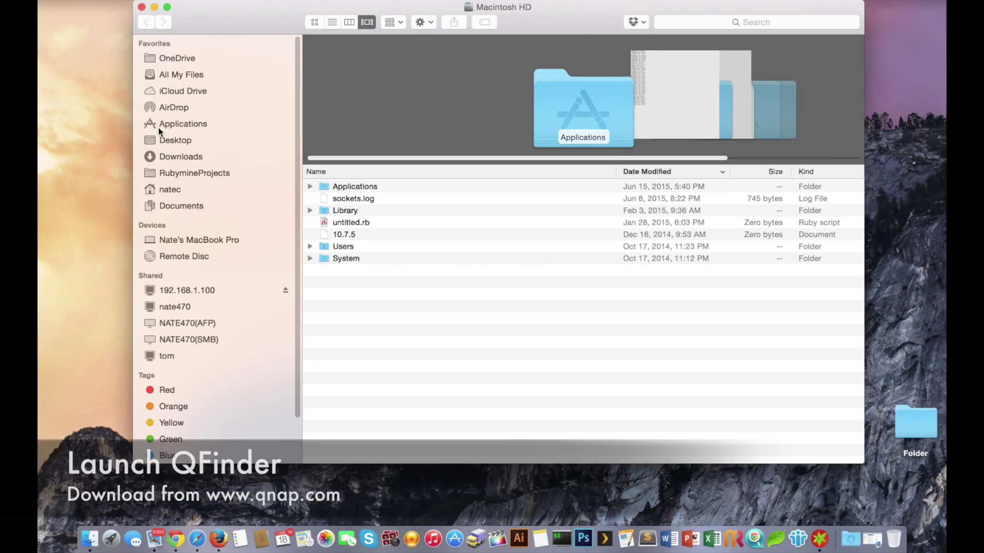
{"action": "left_click", "coordinate": [161, 127]}
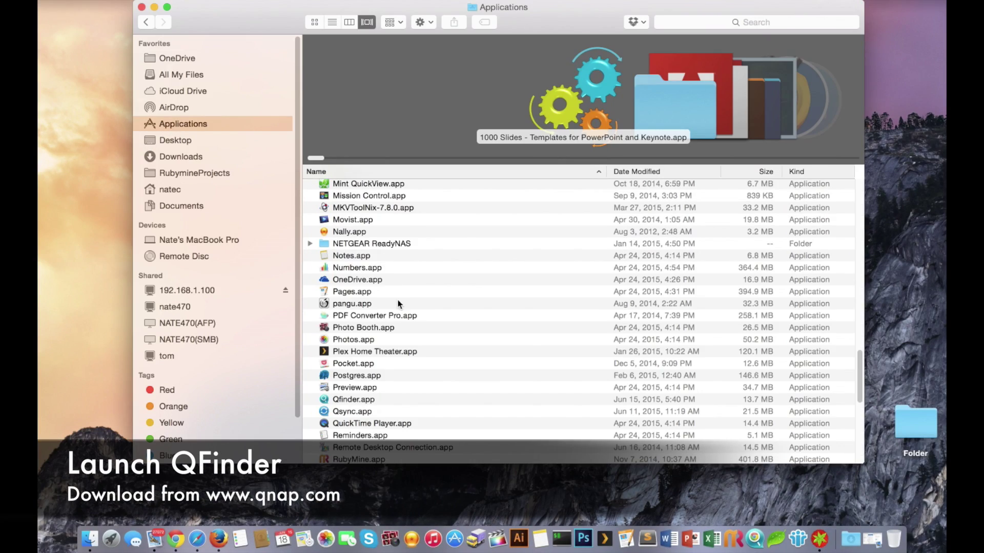
{"action": "scroll", "coordinate": [400, 306], "scroll_direction": "down", "scroll_amount": 1}
{"action": "double_click", "coordinate": [345, 398]}
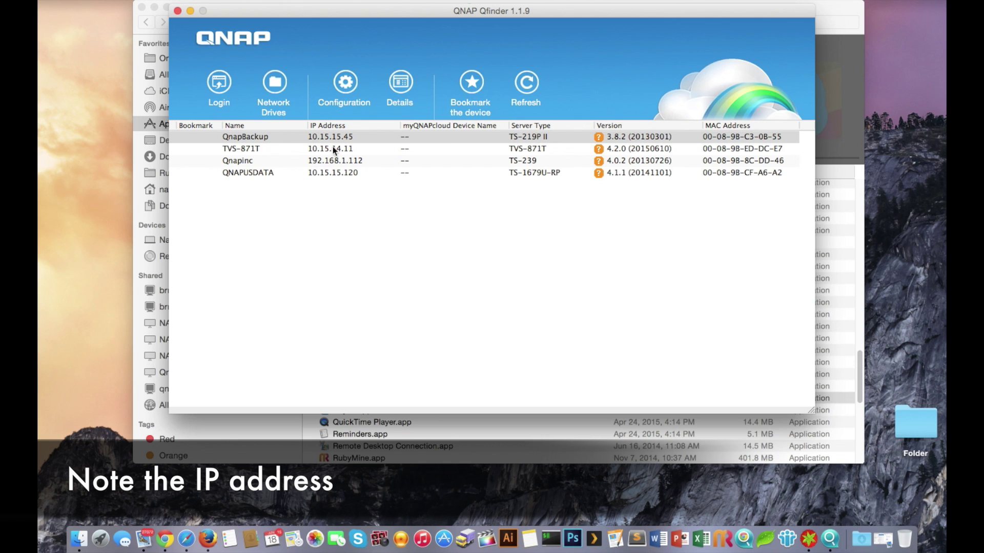
Select the TVS-871T in Qfinder, note its IP 10.15.14.11, and return to Finder
{"action": "left_click", "coordinate": [321, 147]}
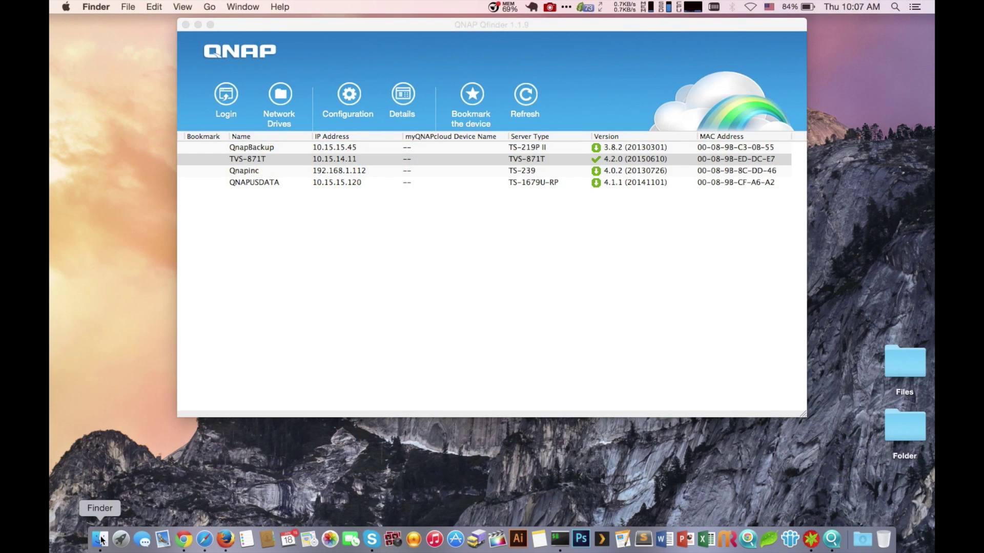
{"action": "left_click", "coordinate": [100, 539]}
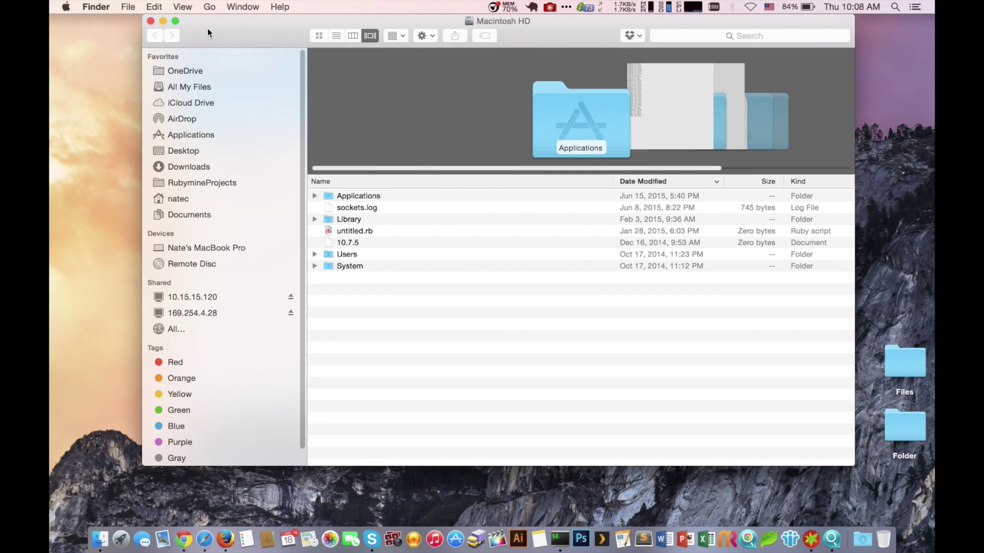
Connect to the server at smb://10.15.14.11 through Go > Connect to Server
{"action": "left_click", "coordinate": [209, 7]}
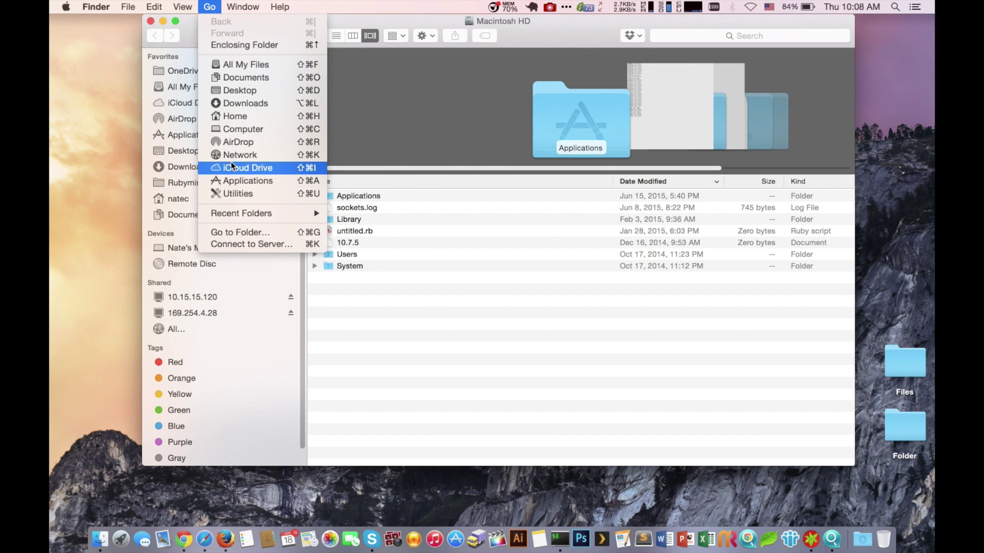
{"action": "left_click", "coordinate": [236, 244]}
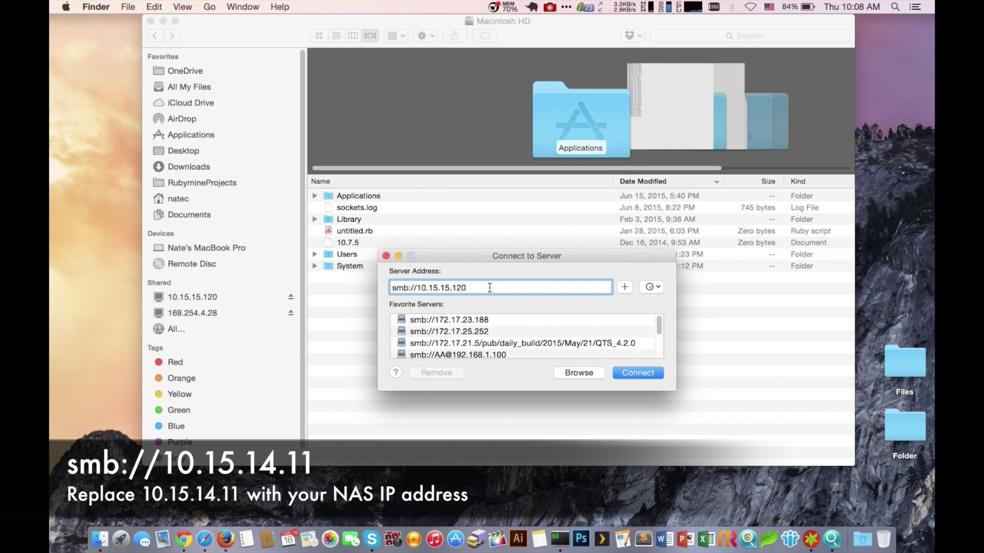
{"action": "key", "text": "BackSpace"}
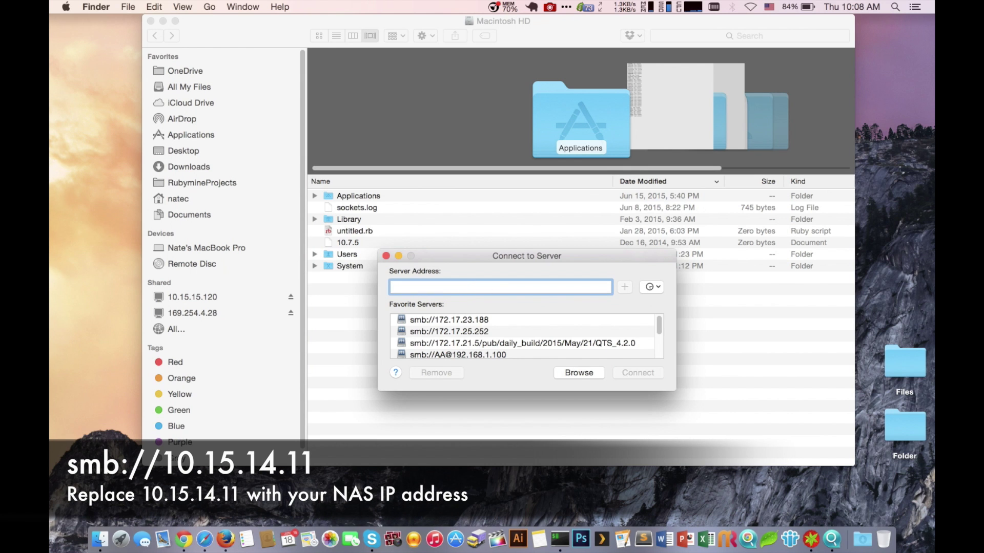
{"action": "type", "text": "smb:"}
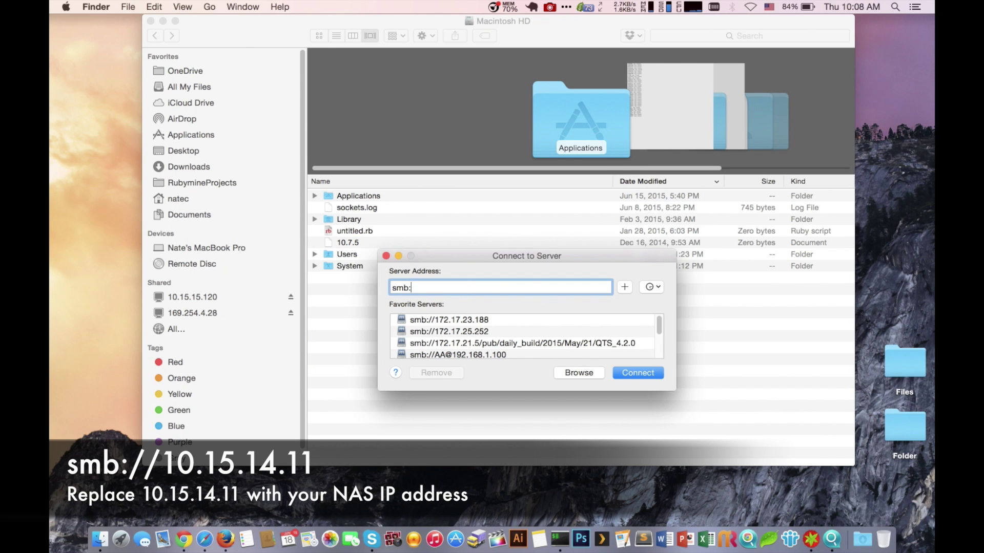
{"action": "type", "text": "//10"}
{"action": "type", "text": ".15.1"}
{"action": "type", "text": "4.11"}
{"action": "left_click", "coordinate": [635, 373]}
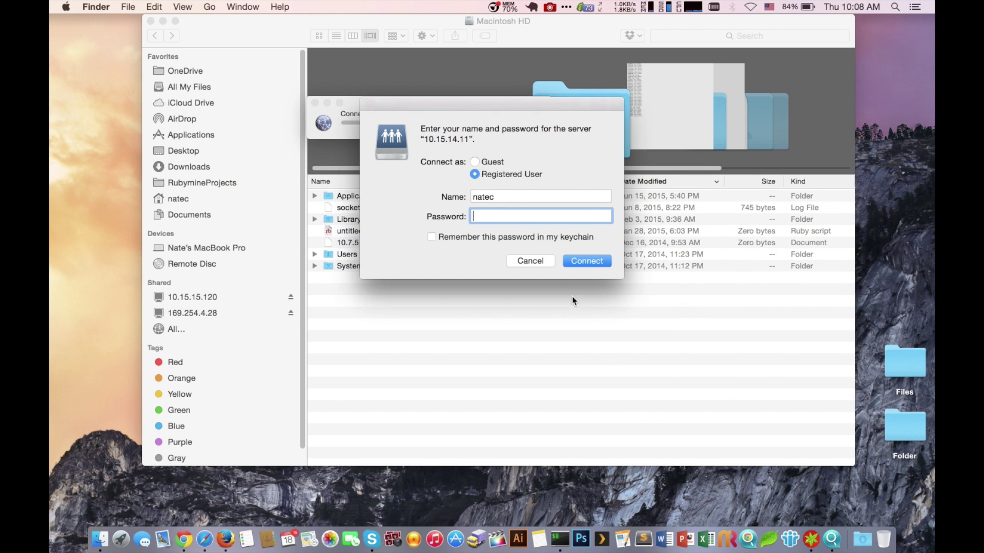
Sign in with the NAS user name and password, then mount the home volume
{"action": "key", "text": "shift+Tab"}
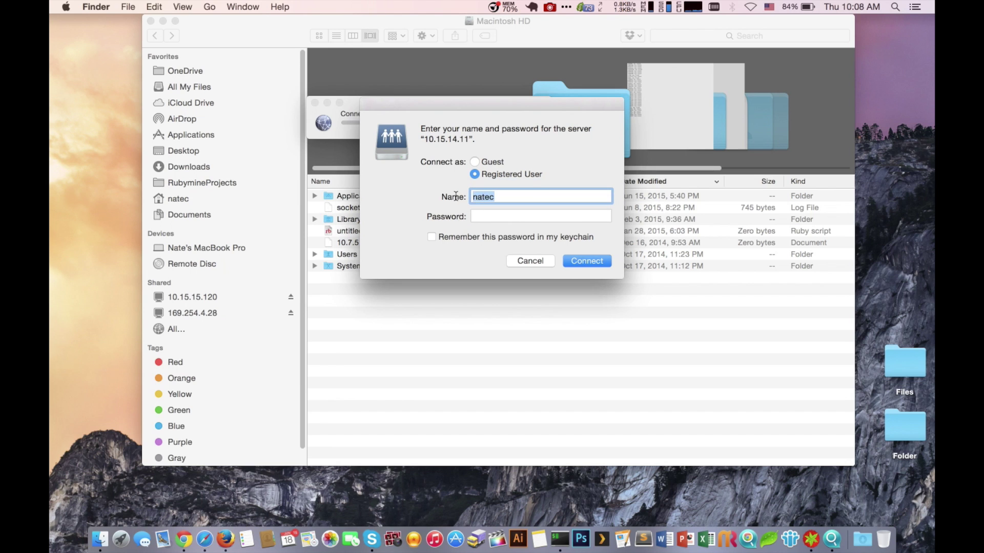
{"action": "key", "text": "BackSpace"}
{"action": "key", "text": "Tab"}
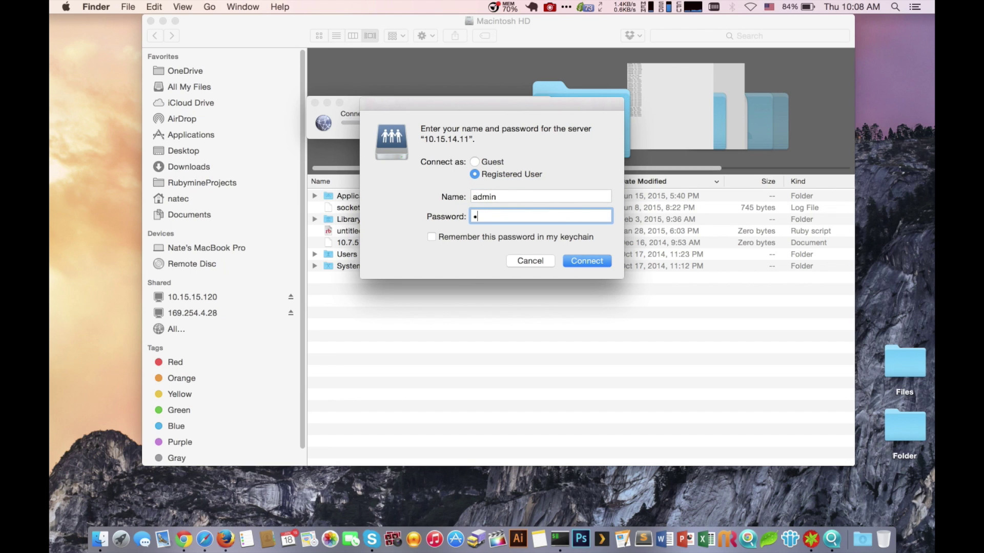
{"action": "left_click", "coordinate": [574, 262]}
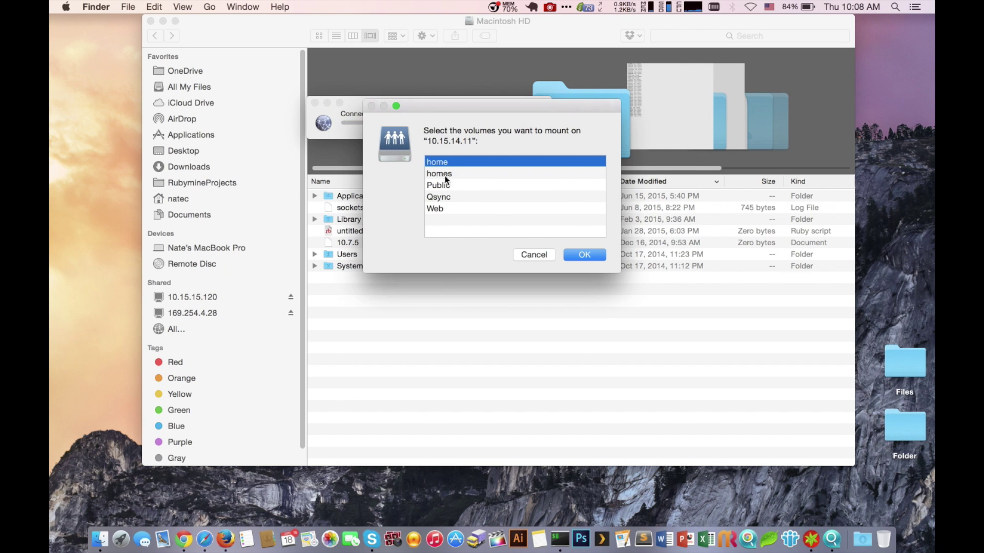
{"action": "key", "text": "Return"}
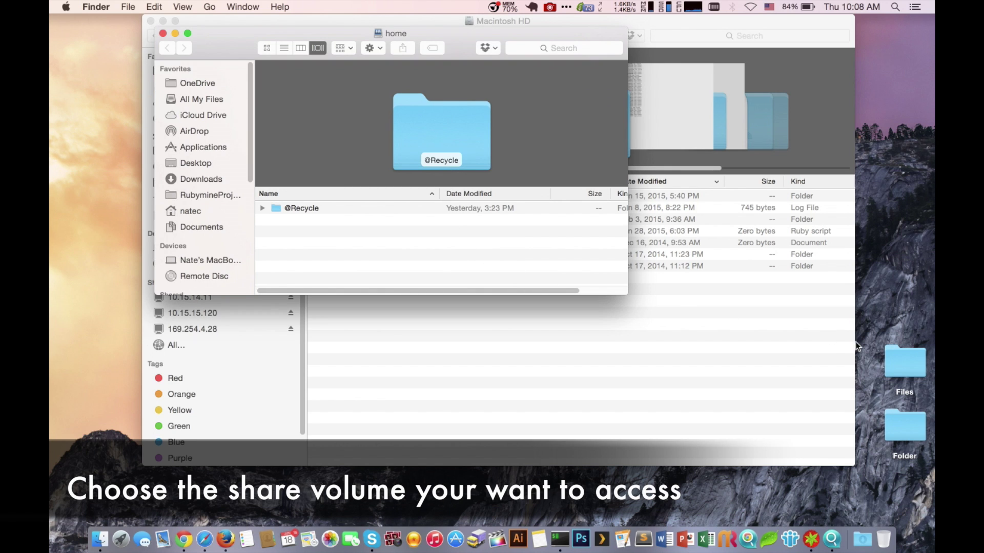
Copy the five image files from the desktop Files folder onto the NAS home share
{"action": "double_click", "coordinate": [895, 358]}
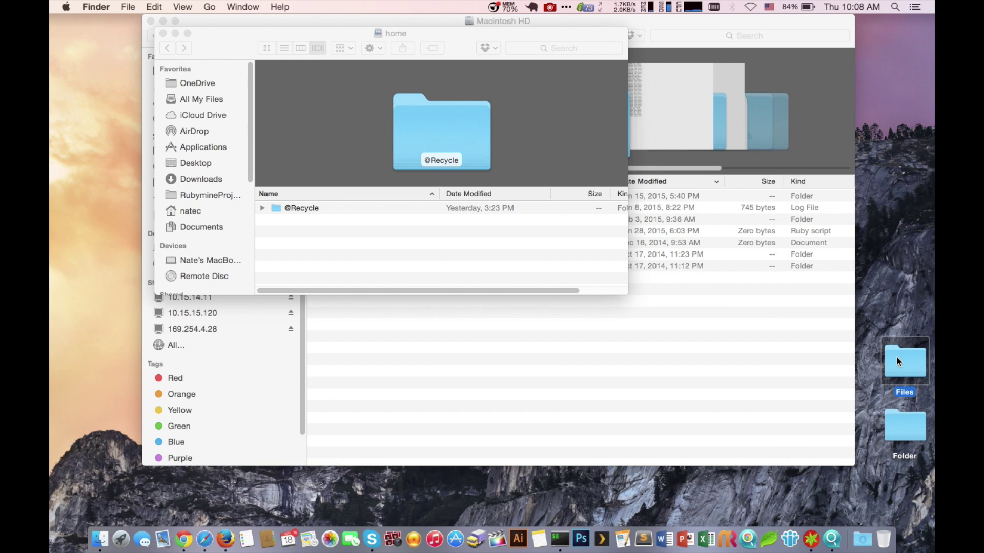
{"action": "left_click_drag", "start_coordinate": [318, 45], "coordinate": [738, 96]}
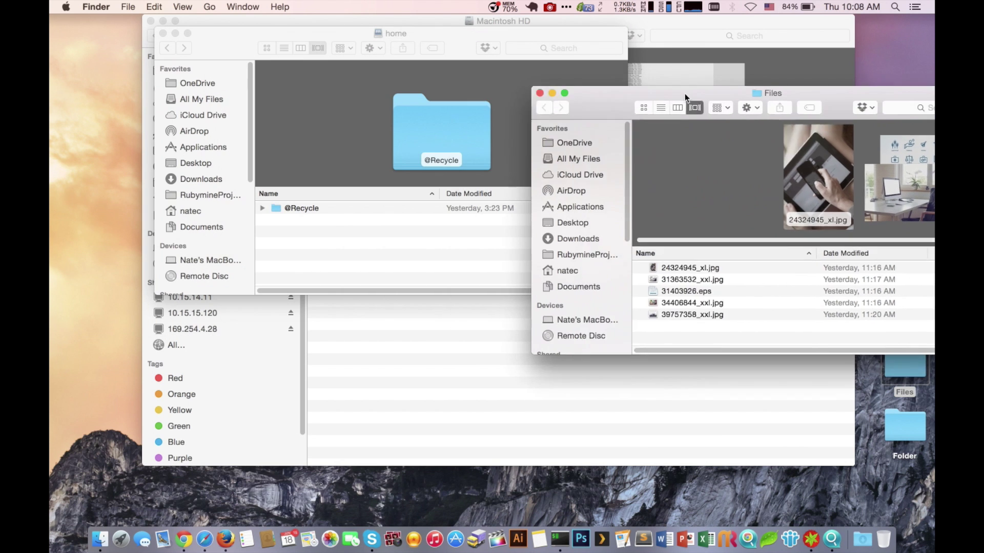
{"action": "left_click", "coordinate": [761, 272]}
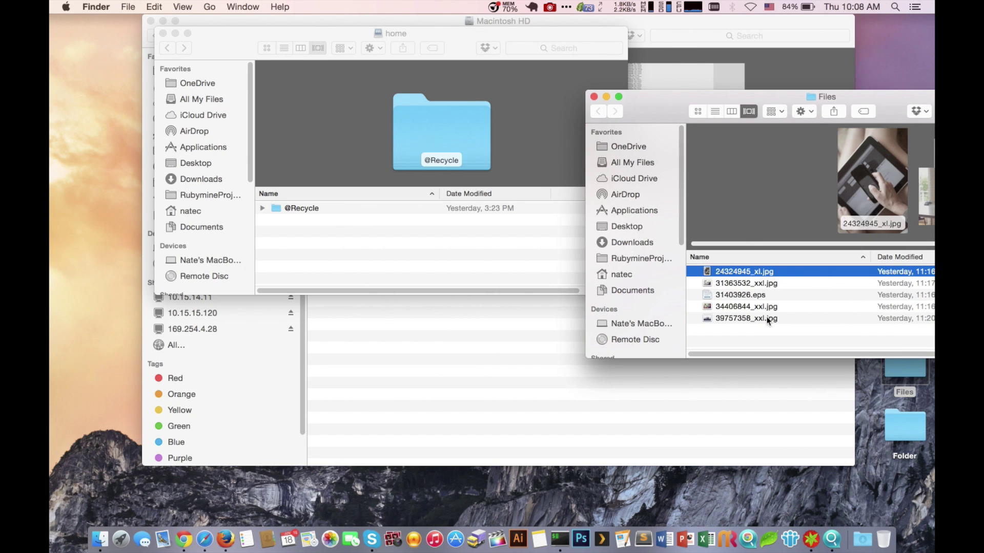
{"action": "left_click", "coordinate": [766, 318], "text": "shift"}
{"action": "left_click_drag", "start_coordinate": [753, 296], "coordinate": [485, 248]}
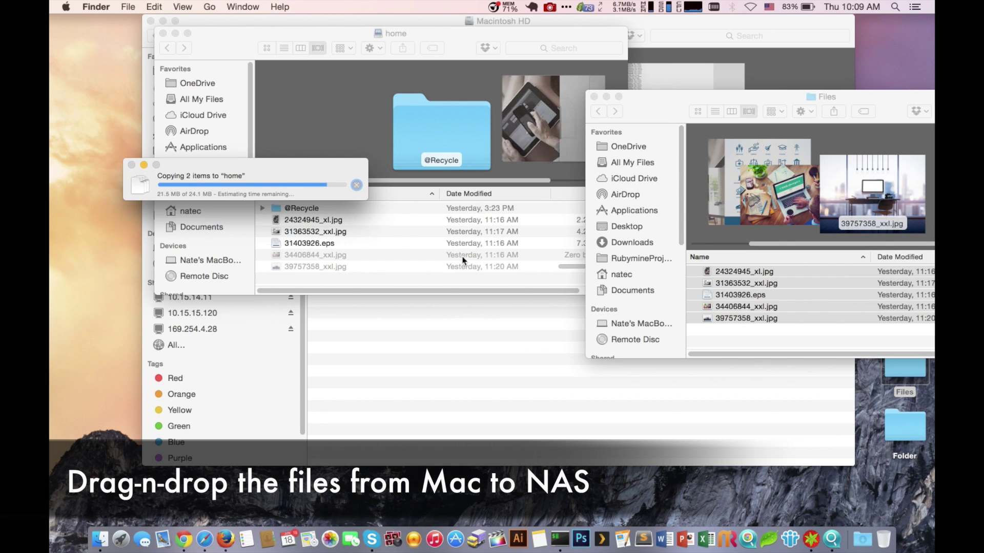
Close the Files, Macintosh HD and Qfinder windows
{"action": "left_click", "coordinate": [593, 97]}
{"action": "left_click_drag", "start_coordinate": [312, 35], "coordinate": [395, 72]}
{"action": "left_click", "coordinate": [151, 20]}
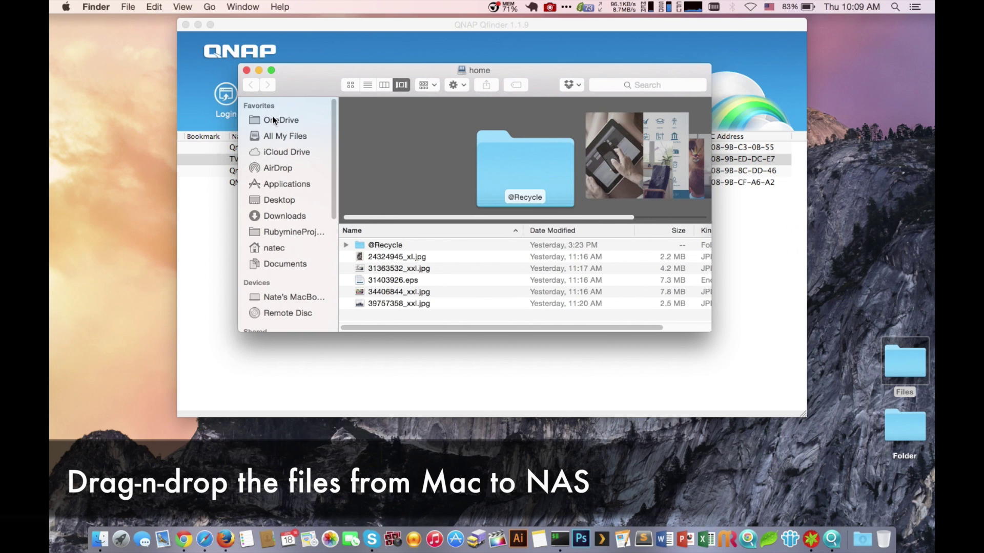
{"action": "left_click", "coordinate": [190, 29]}
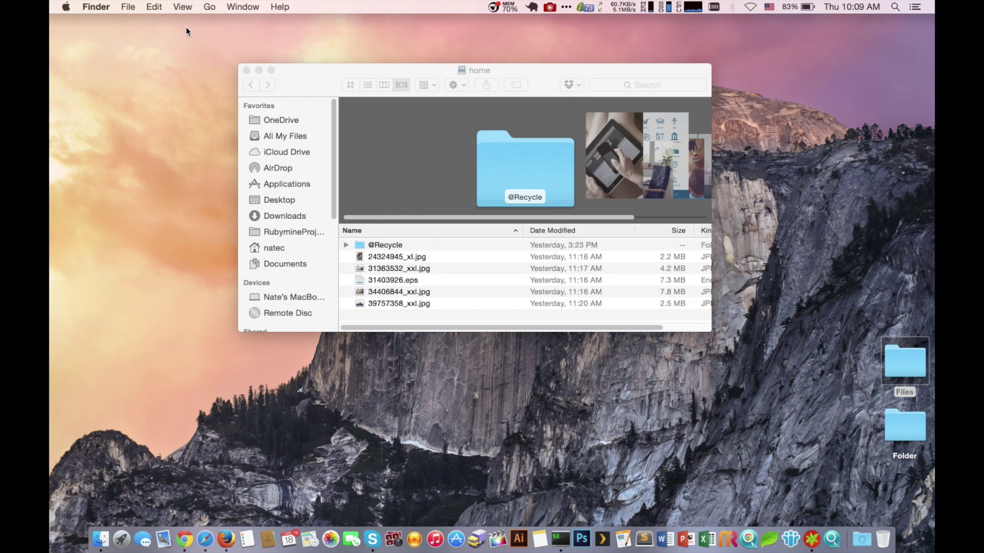
Copy the five files from the NAS home share back onto the Mac desktop
{"action": "left_click", "coordinate": [383, 257]}
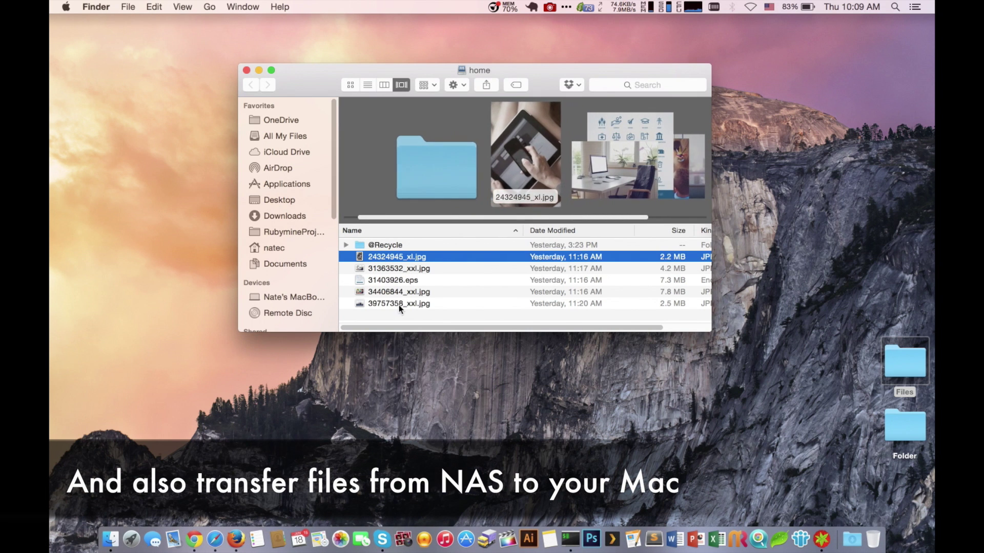
{"action": "left_click", "coordinate": [399, 306], "text": "shift"}
{"action": "mouse_move", "coordinate": [402, 281]}
{"action": "left_mouse_down"}
{"action": "mouse_move", "coordinate": [175, 269]}
{"action": "mouse_move", "coordinate": [113, 190]}
{"action": "left_mouse_up"}
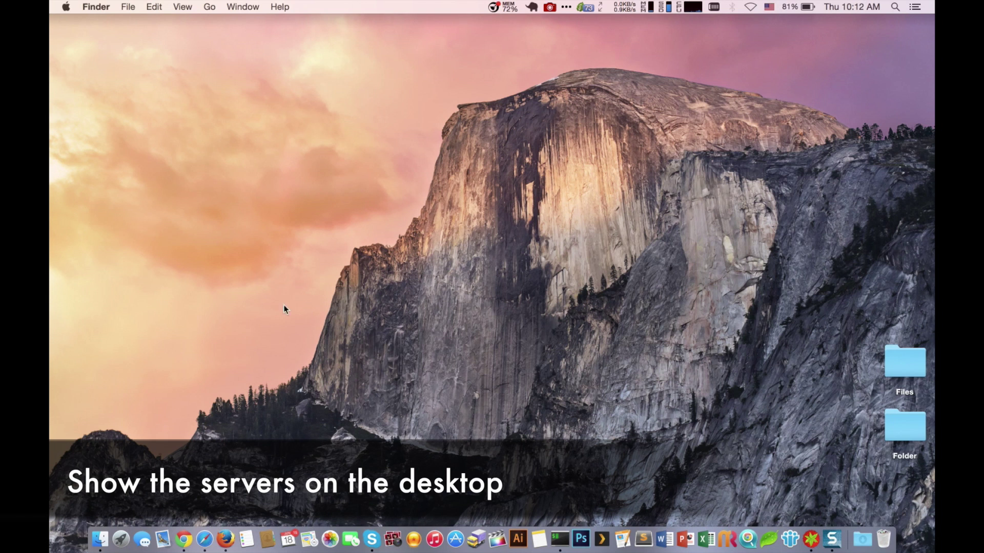
{"action": "left_click", "coordinate": [101, 539]}
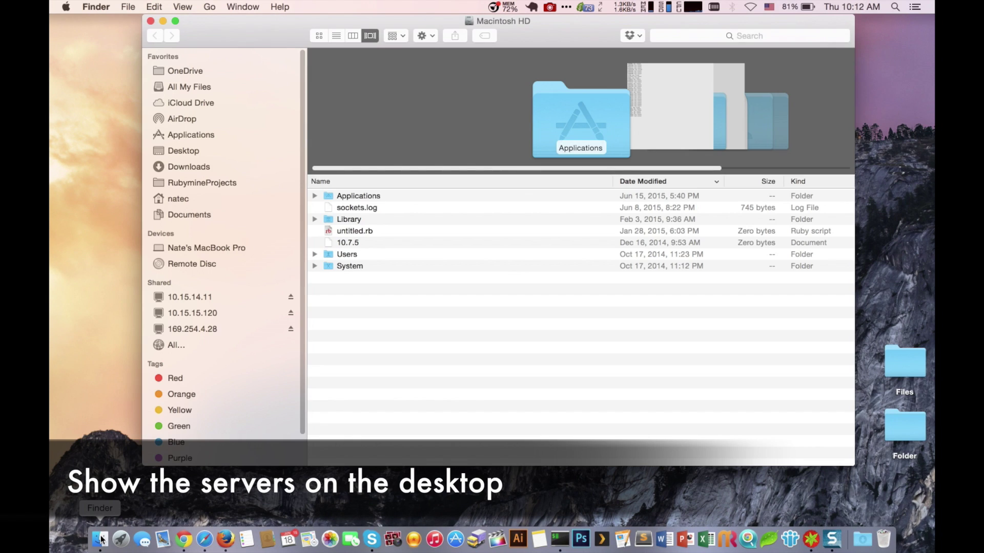
Enable showing Connected servers on the desktop in Finder's General preferences
{"action": "left_click", "coordinate": [105, 7]}
{"action": "left_click", "coordinate": [100, 36]}
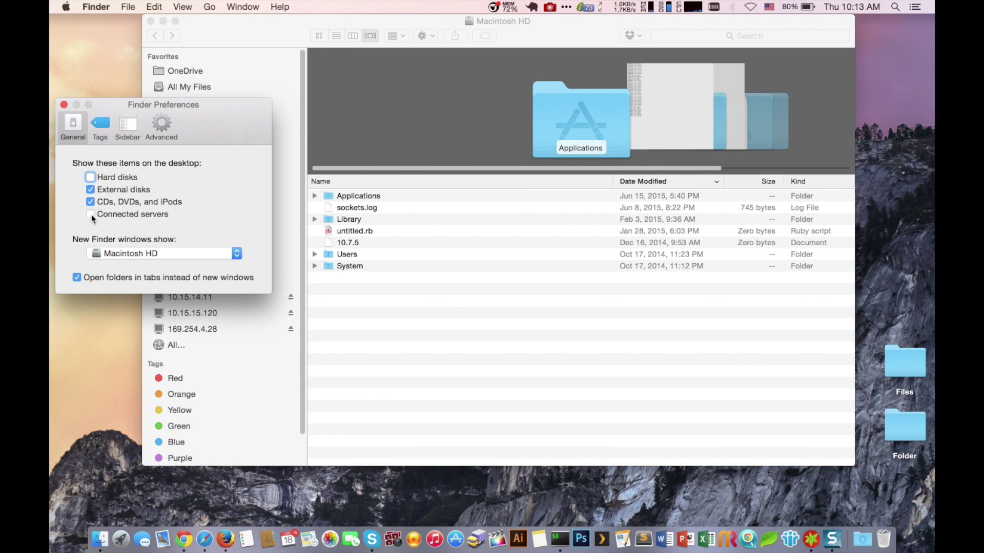
{"action": "left_click", "coordinate": [91, 214]}
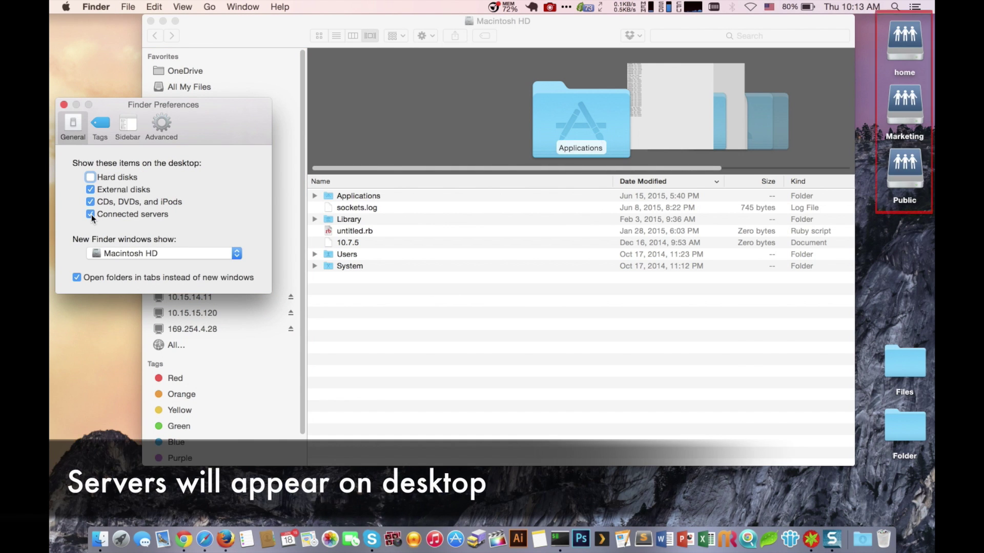
{"action": "left_click", "coordinate": [64, 105]}
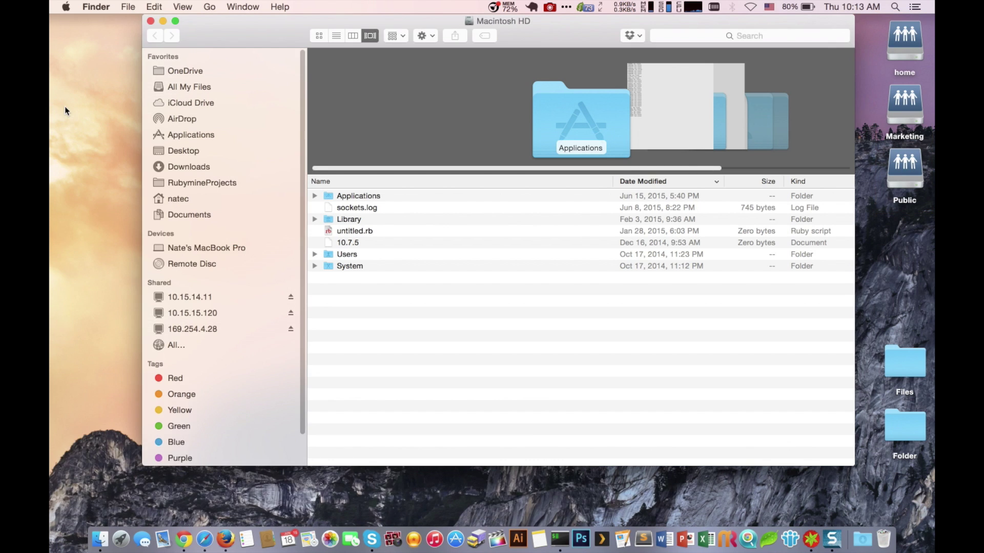
{"action": "left_click", "coordinate": [66, 6]}
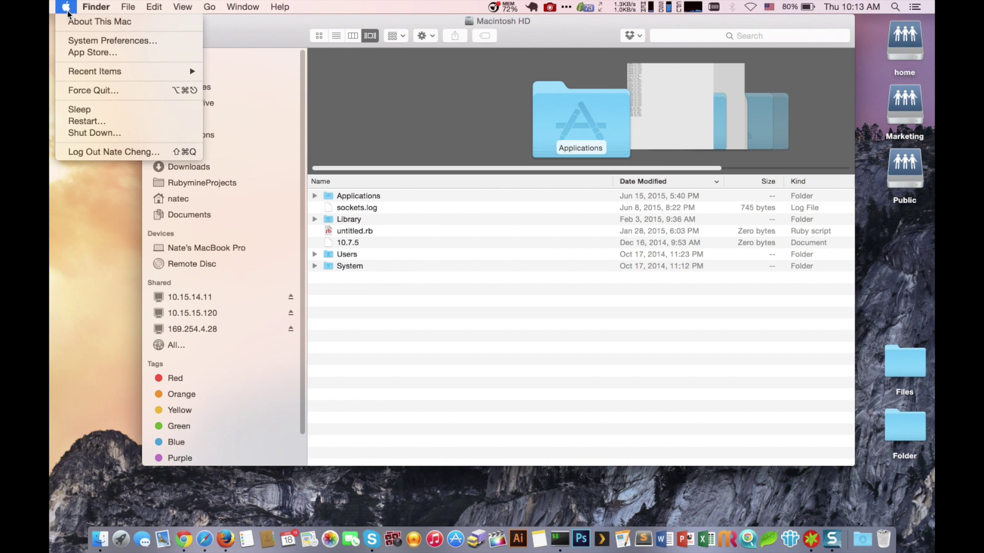
Add the desktop home volume to Users & Groups Login Items, then close System Preferences
{"action": "left_click", "coordinate": [67, 38]}
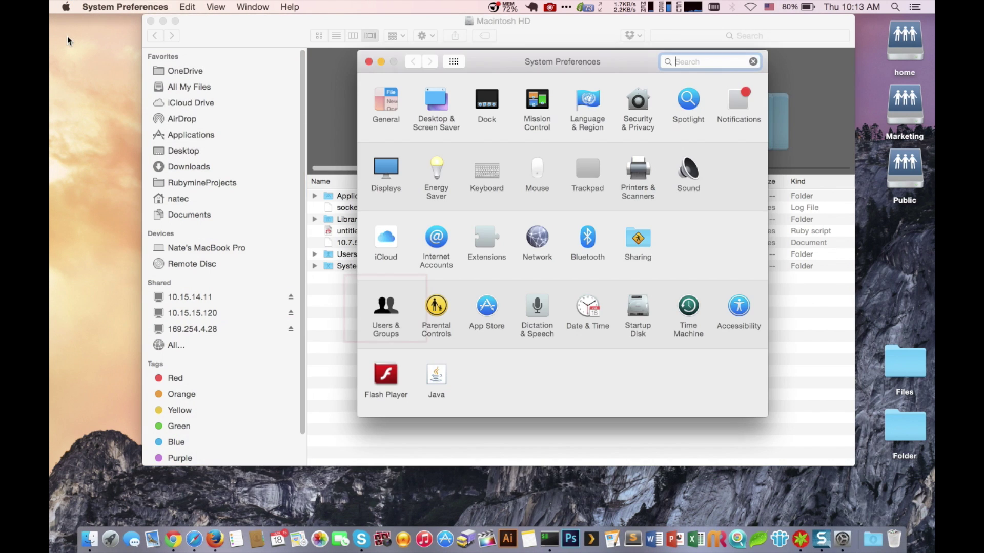
{"action": "left_click", "coordinate": [378, 307]}
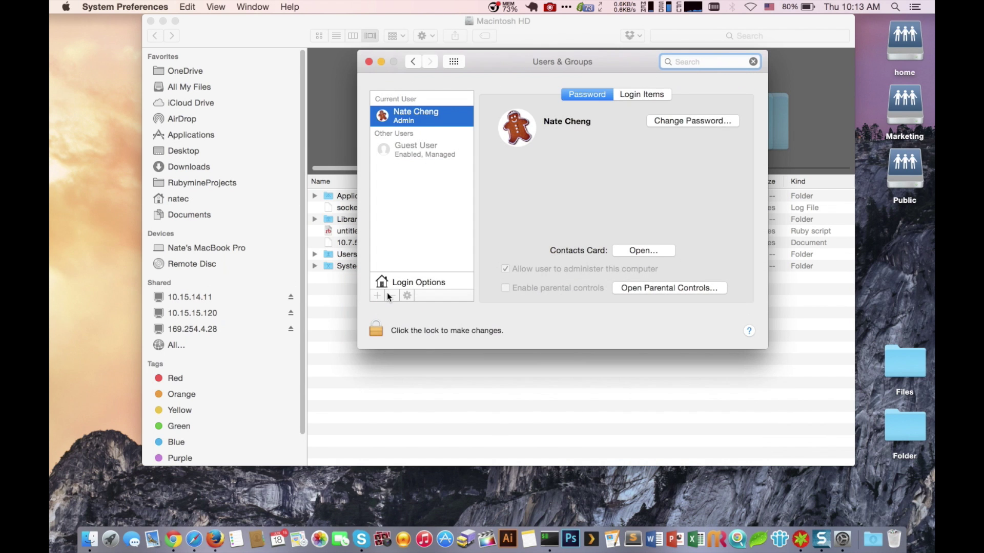
{"action": "left_click", "coordinate": [623, 96]}
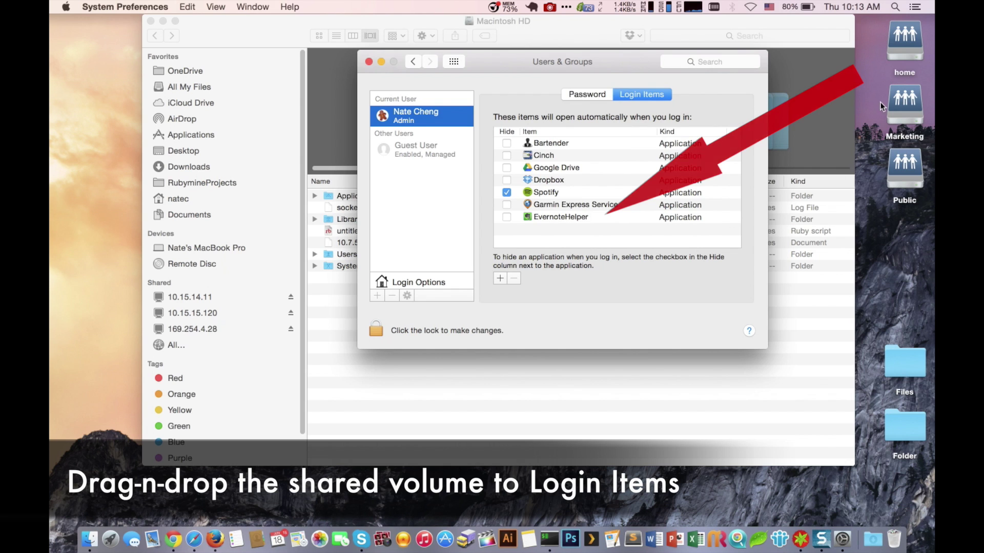
{"action": "left_click", "coordinate": [901, 37]}
{"action": "left_click_drag", "start_coordinate": [900, 37], "coordinate": [639, 205]}
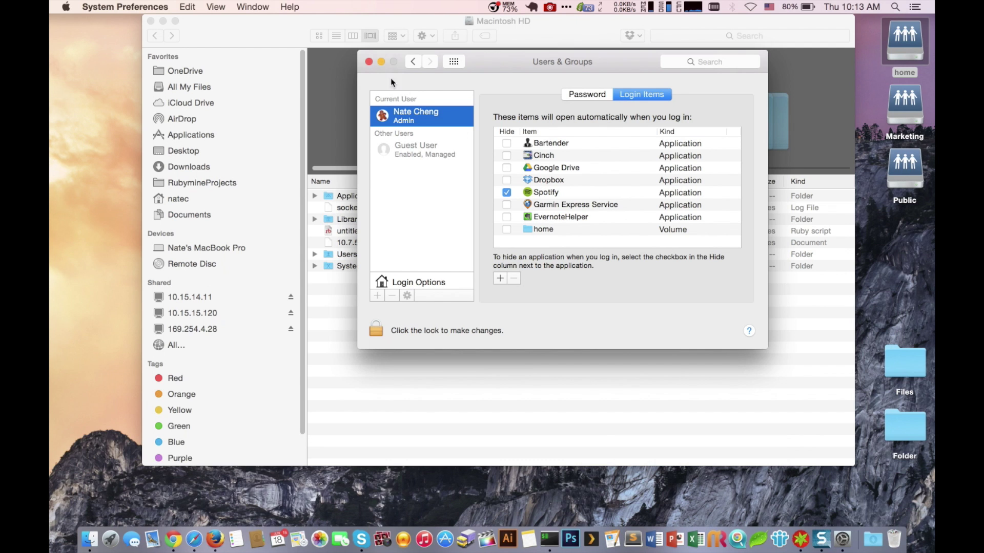
{"action": "left_click", "coordinate": [369, 62]}
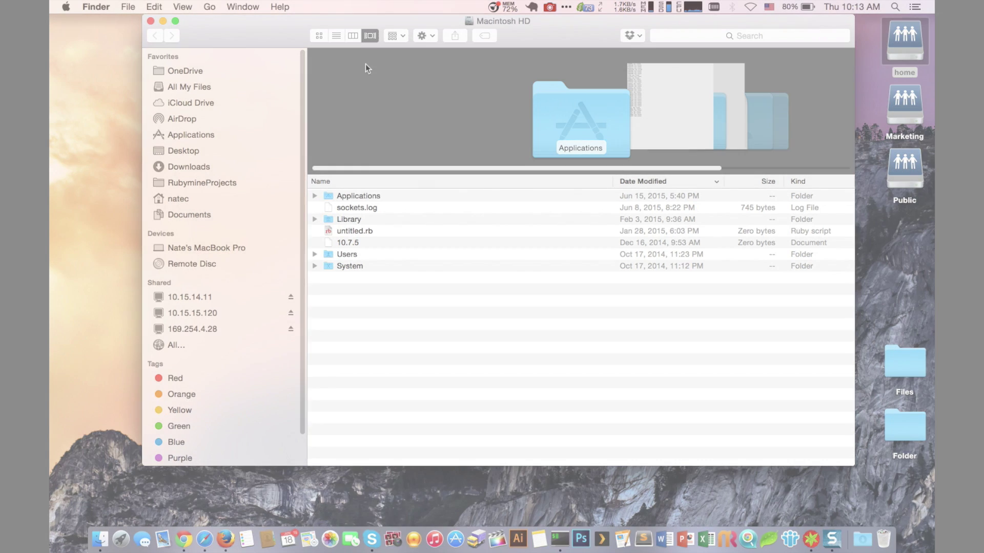